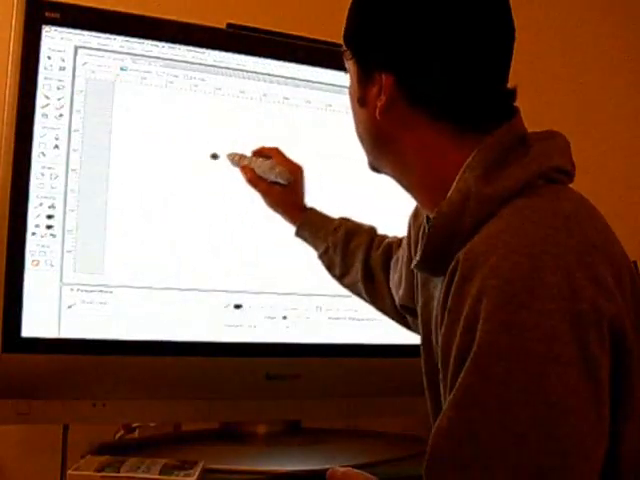
Step: Draw thick black freehand brush strokes and a zigzag scribble across the upper canvas
drag(212, 158, 228, 222)
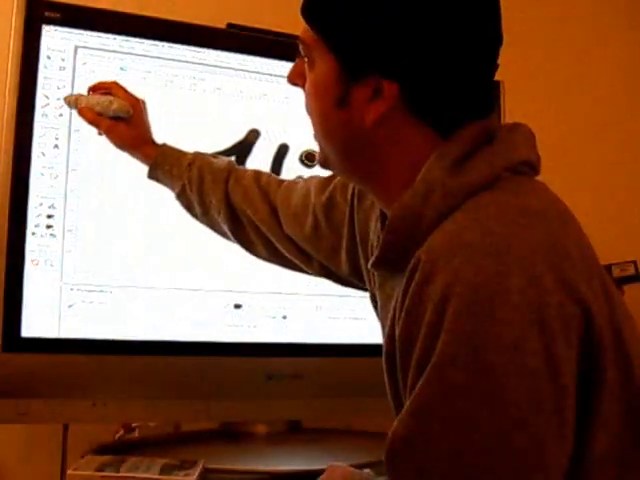
drag(150, 100, 145, 165)
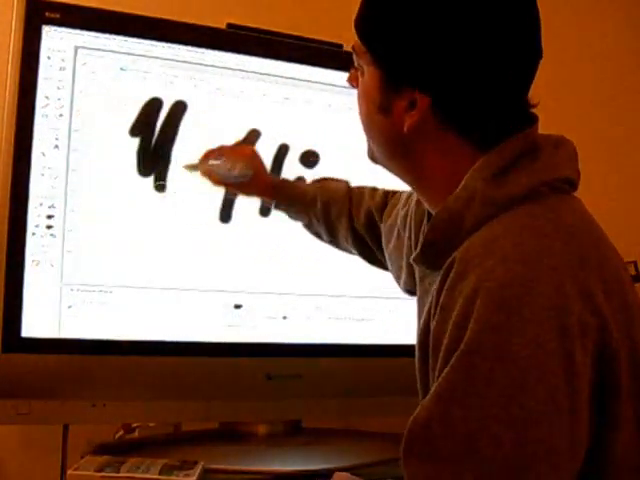
mouse_move(300, 150)
mouse_down()
mouse_move(330, 130)
mouse_move(360, 150)
mouse_move(400, 200)
mouse_up()
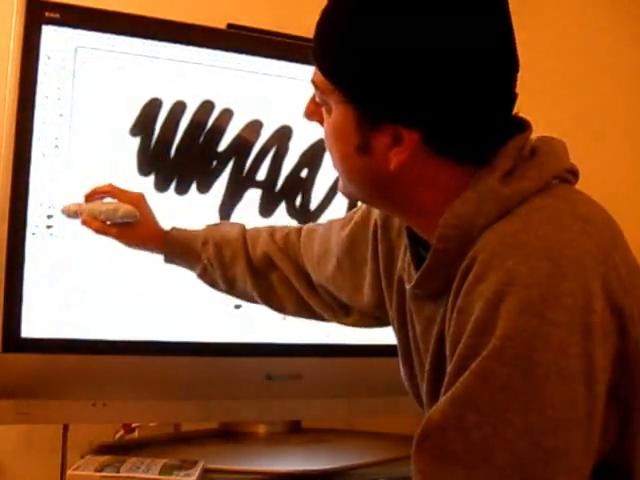
Step: Change the brush colour to red and paint over the black scribble
click(85, 205)
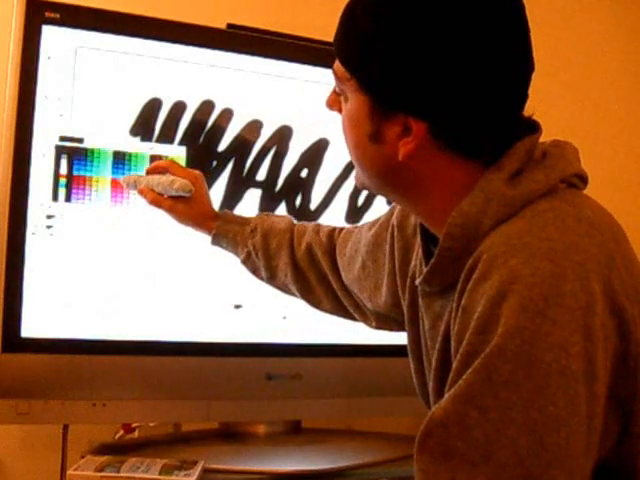
click(150, 185)
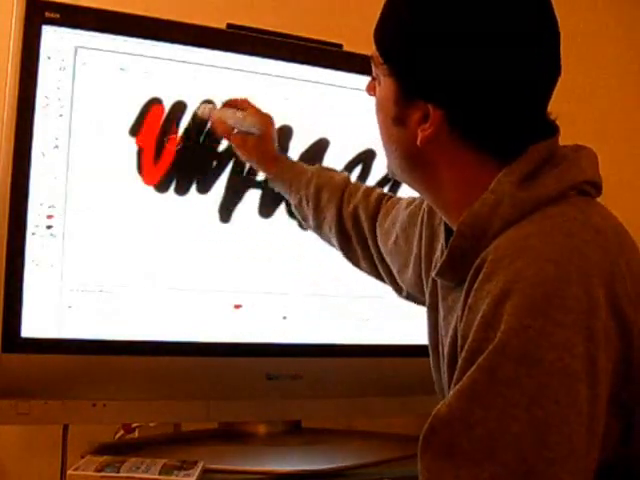
mouse_move(215, 120)
mouse_down()
mouse_move(225, 120)
mouse_move(255, 180)
mouse_up()
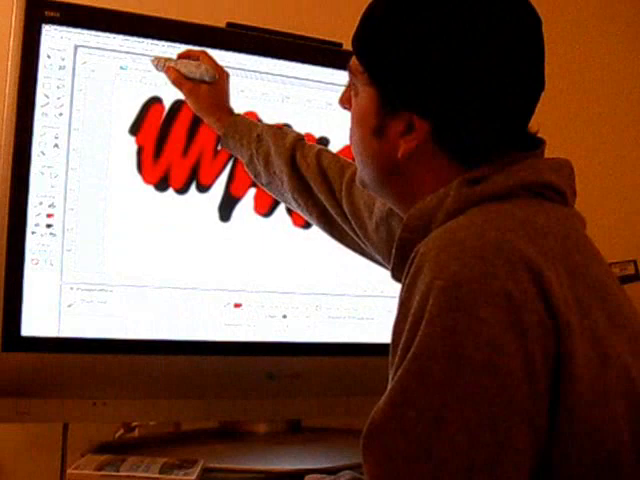
Step: Switch to the bicycle document, then bring the Jay & Pete portfolio browser window into view
click(175, 65)
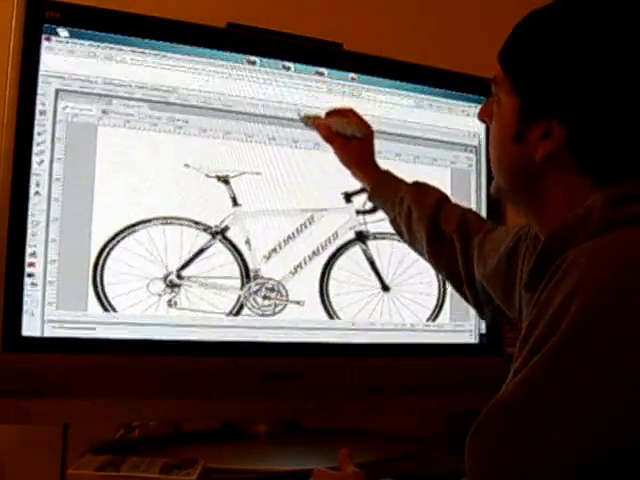
drag(330, 80, 330, 290)
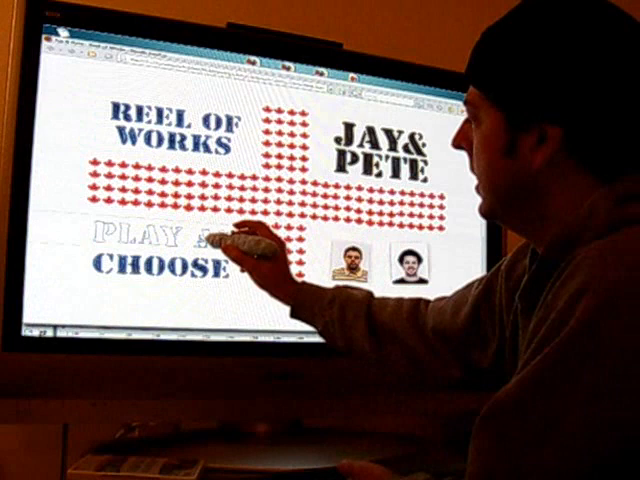
Step: Play the portfolio reel, advance two pieces to the leaping-over-car poster, and lower the browser window
click(170, 235)
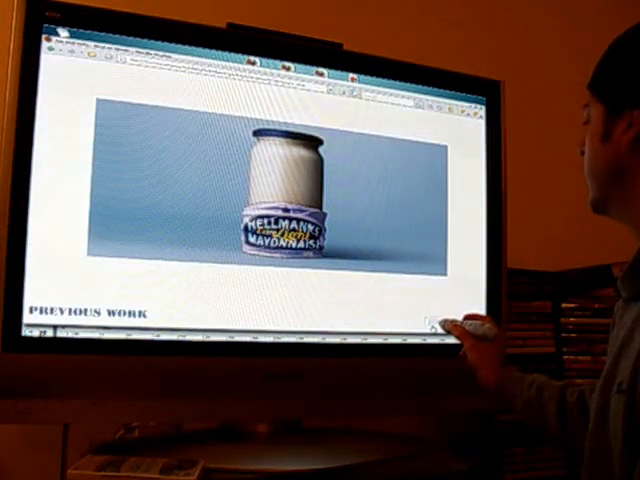
click(448, 324)
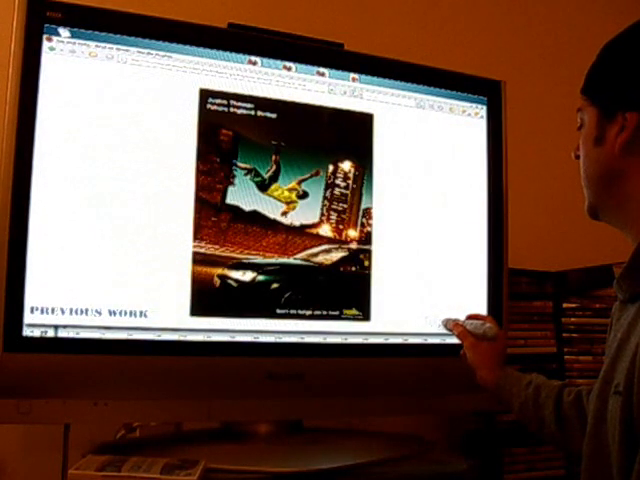
click(455, 324)
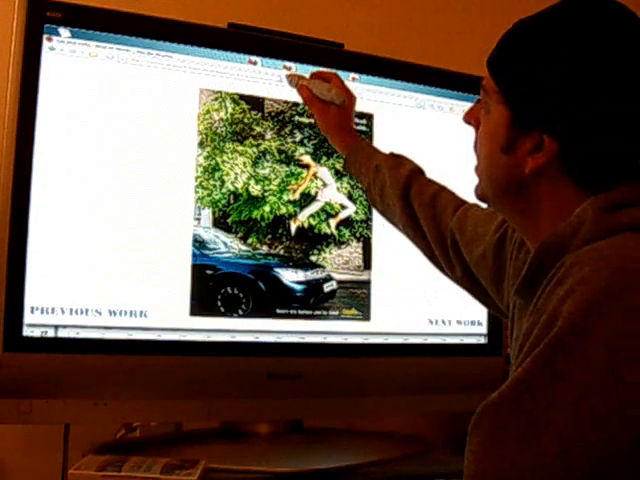
mouse_move(300, 130)
mouse_down()
mouse_move(310, 118)
mouse_move(300, 100)
mouse_up()
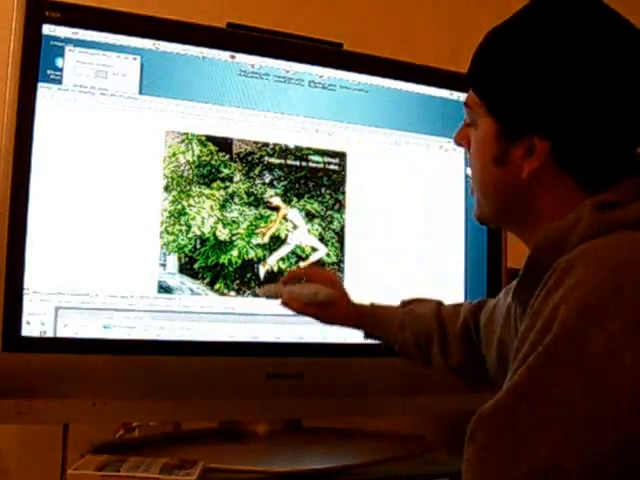
Step: Return to Fireworks, visit the scribble document, and move to the blank new canvas
click(300, 300)
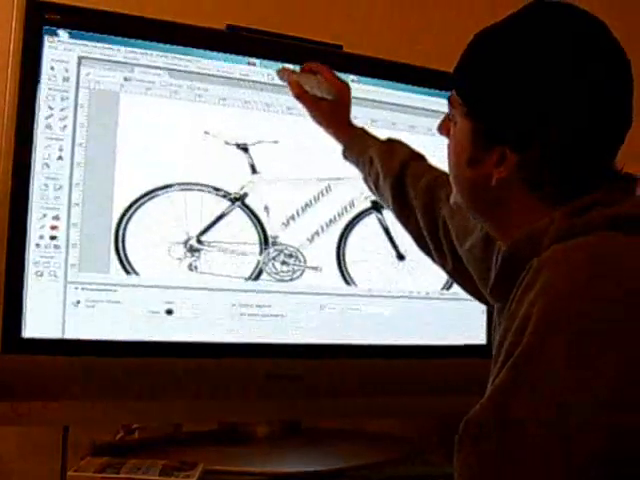
click(140, 75)
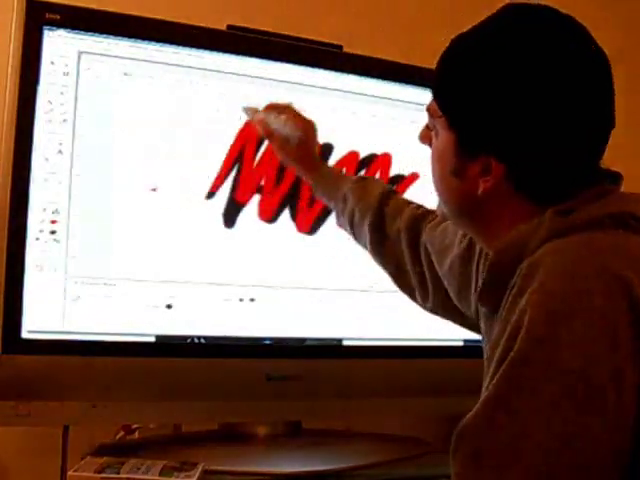
mouse_move(270, 120)
mouse_down()
mouse_move(385, 180)
mouse_move(410, 185)
mouse_up()
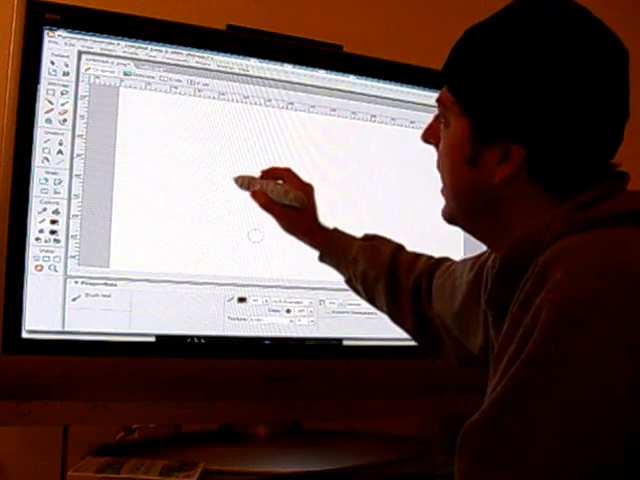
Step: Draw a brush smiley face and tip both eyes with blue
drag(240, 140, 232, 160)
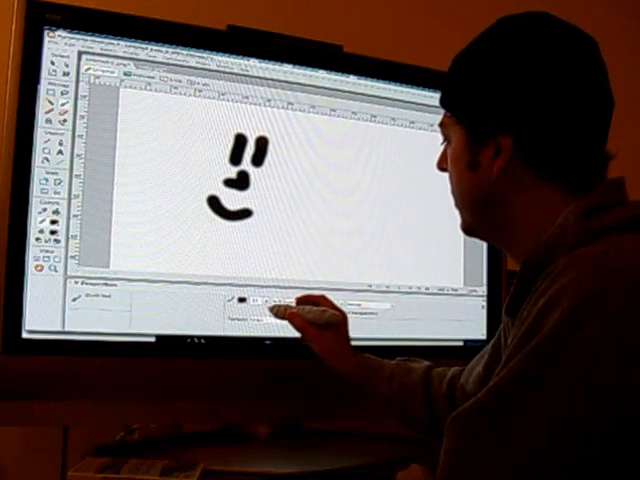
click(242, 300)
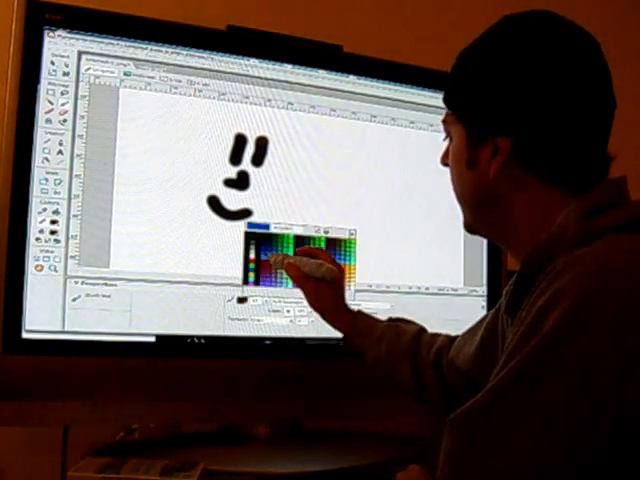
click(300, 262)
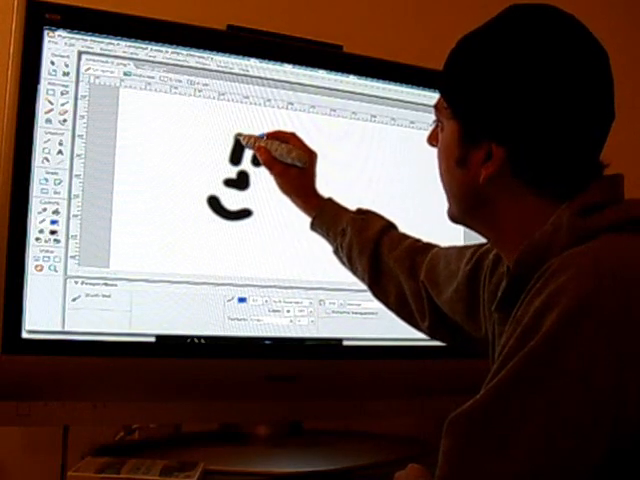
click(255, 145)
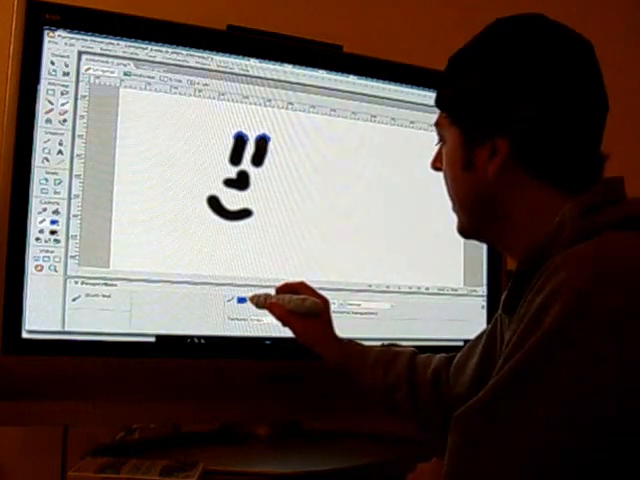
click(243, 300)
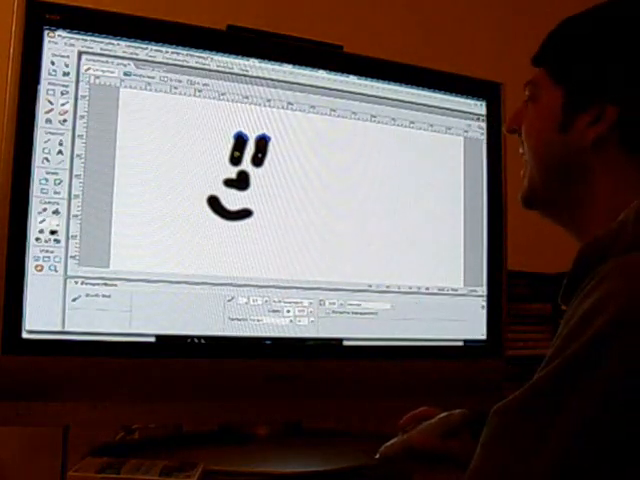
Step: Undo the smiley strokes to clear the canvas and reset the brush colour
key(ctrl+z)
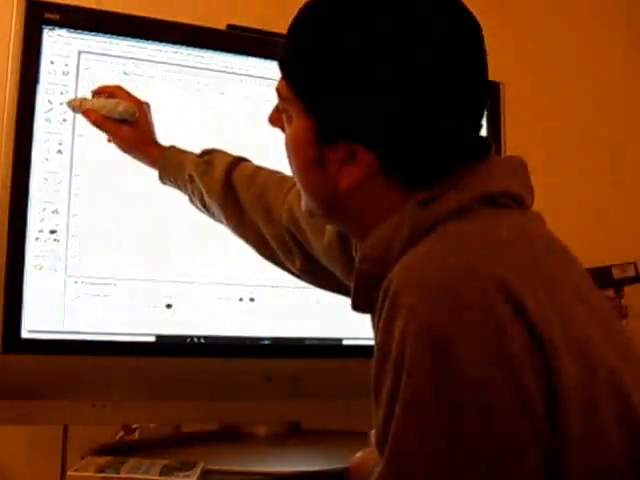
key(ctrl+z)
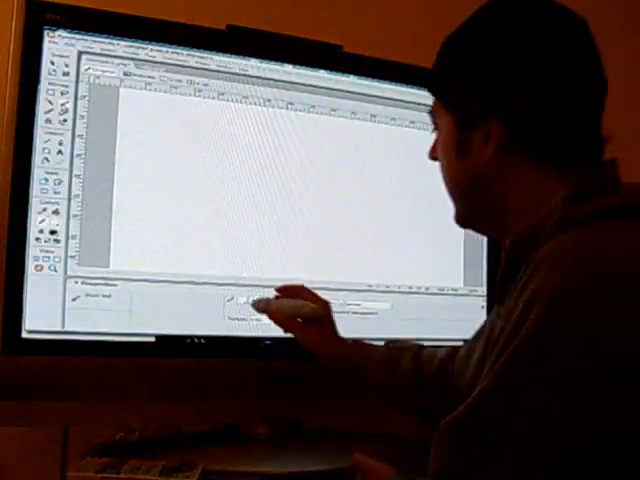
click(265, 305)
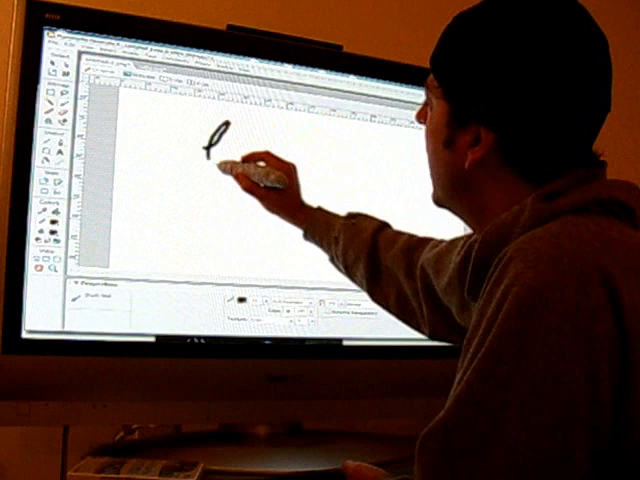
Step: Draw looping test strokes with a tail, then erase them all with the Eraser
drag(262, 165, 305, 152)
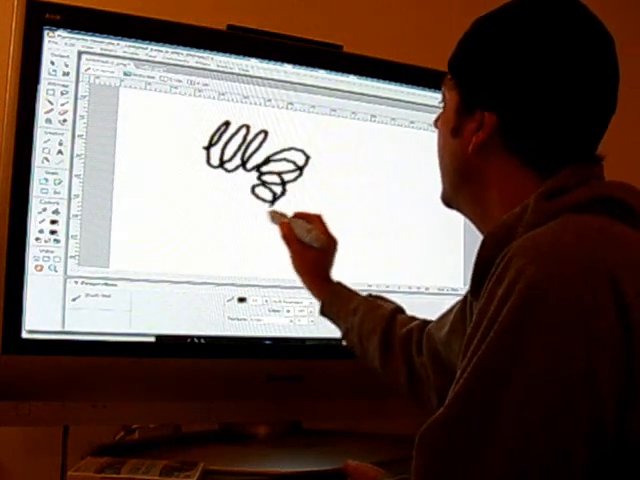
drag(235, 215, 150, 215)
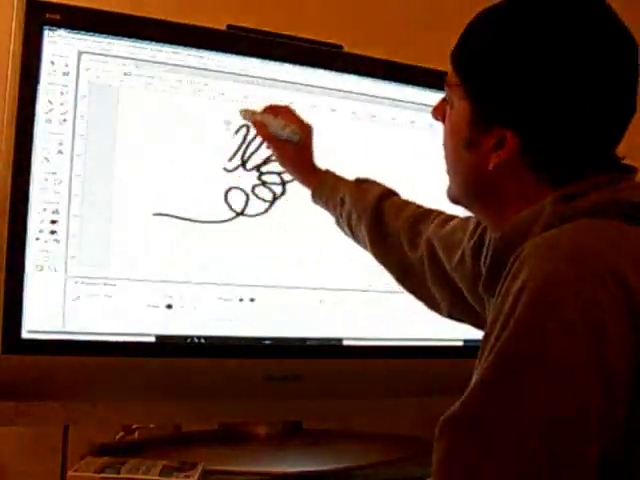
mouse_move(230, 140)
mouse_down()
mouse_move(290, 190)
mouse_move(260, 200)
mouse_up()
mouse_move(300, 205)
mouse_down()
mouse_move(150, 215)
mouse_move(165, 200)
mouse_up()
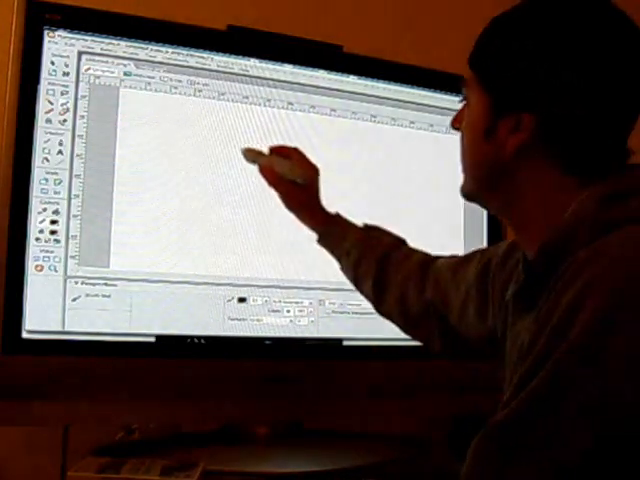
Step: Write 'The End' in black cursive brush strokes with a double underline beneath
mouse_move(230, 135)
mouse_down()
mouse_move(300, 118)
mouse_move(255, 180)
mouse_up()
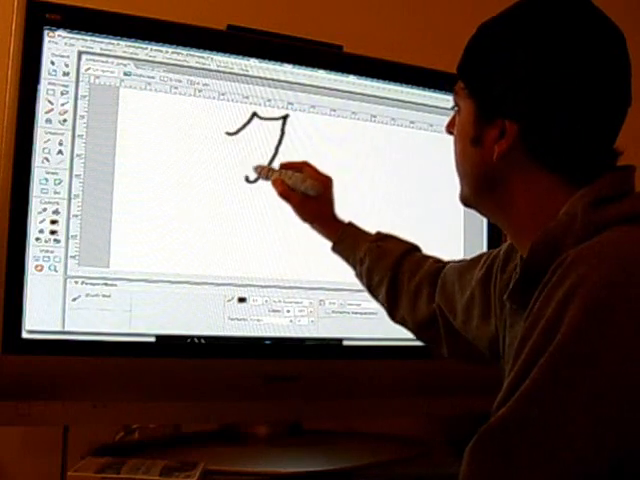
mouse_move(300, 118)
mouse_down()
mouse_move(325, 175)
mouse_move(340, 172)
mouse_up()
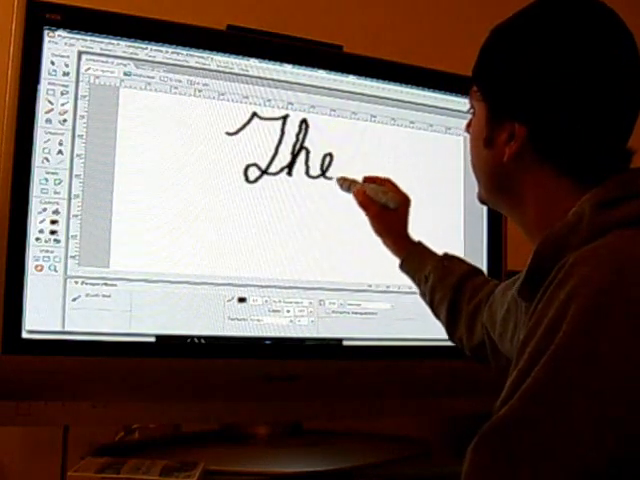
mouse_move(270, 205)
mouse_down()
mouse_move(268, 240)
mouse_move(300, 222)
mouse_up()
drag(345, 225, 335, 180)
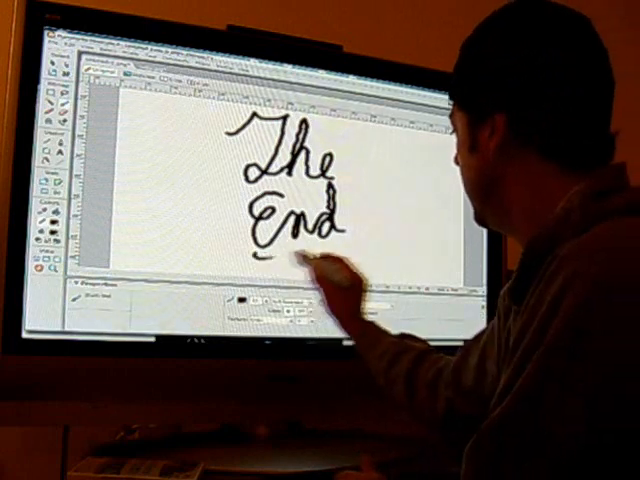
mouse_move(255, 258)
mouse_down()
mouse_move(345, 250)
mouse_move(260, 265)
mouse_up()
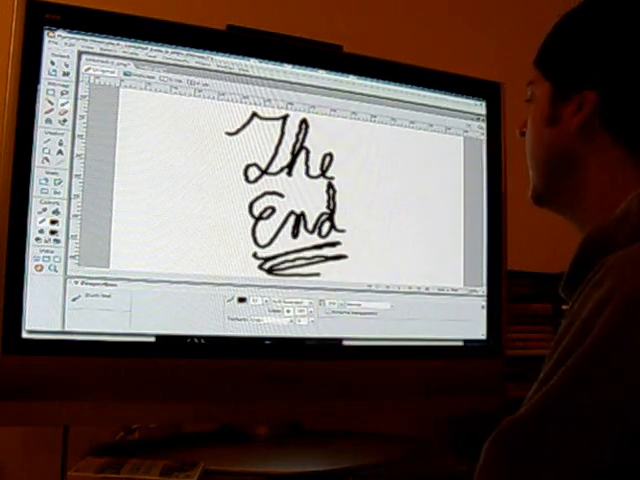